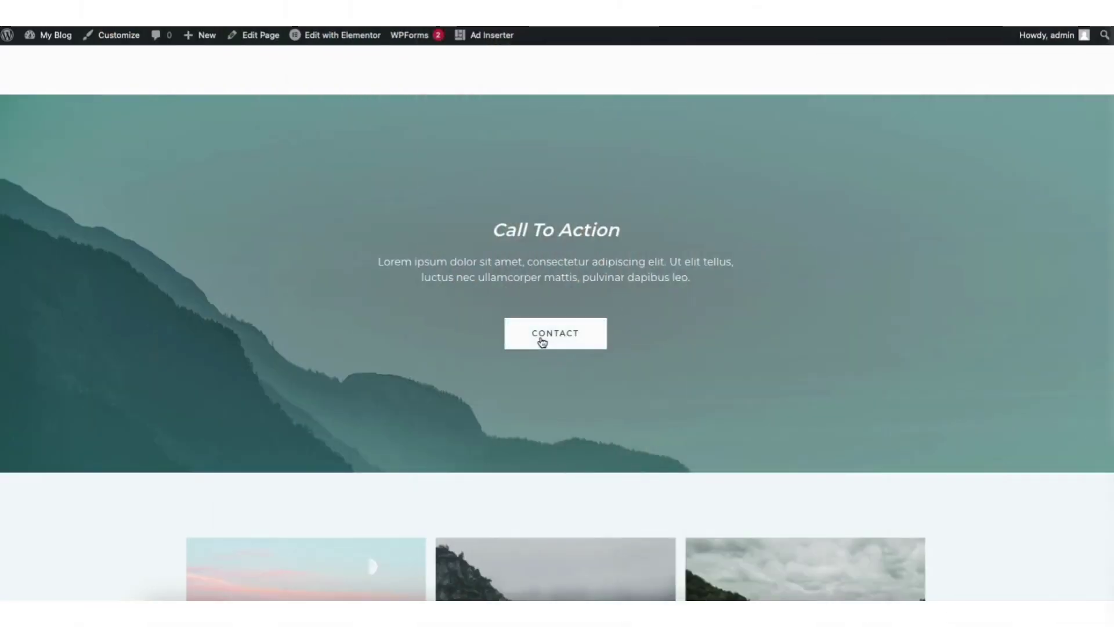
# - Visit the site's Contact page with its message form before going to the admin dashboard
pyautogui.click(542, 343)
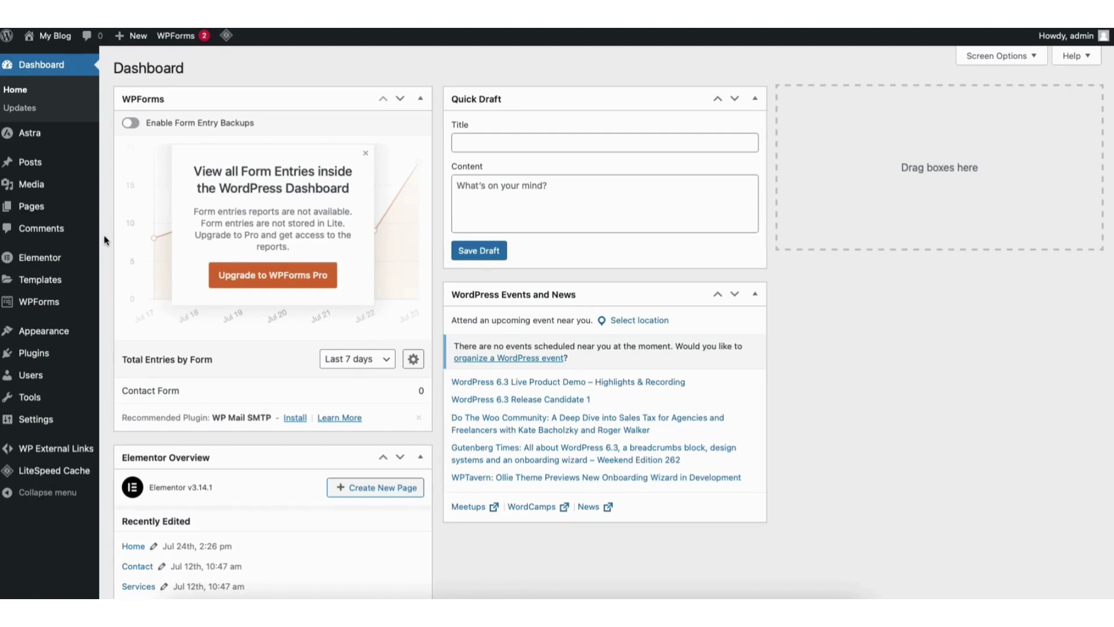
# - Open the admin Posts list to reach the Hello world! post
pyautogui.click(30, 163)
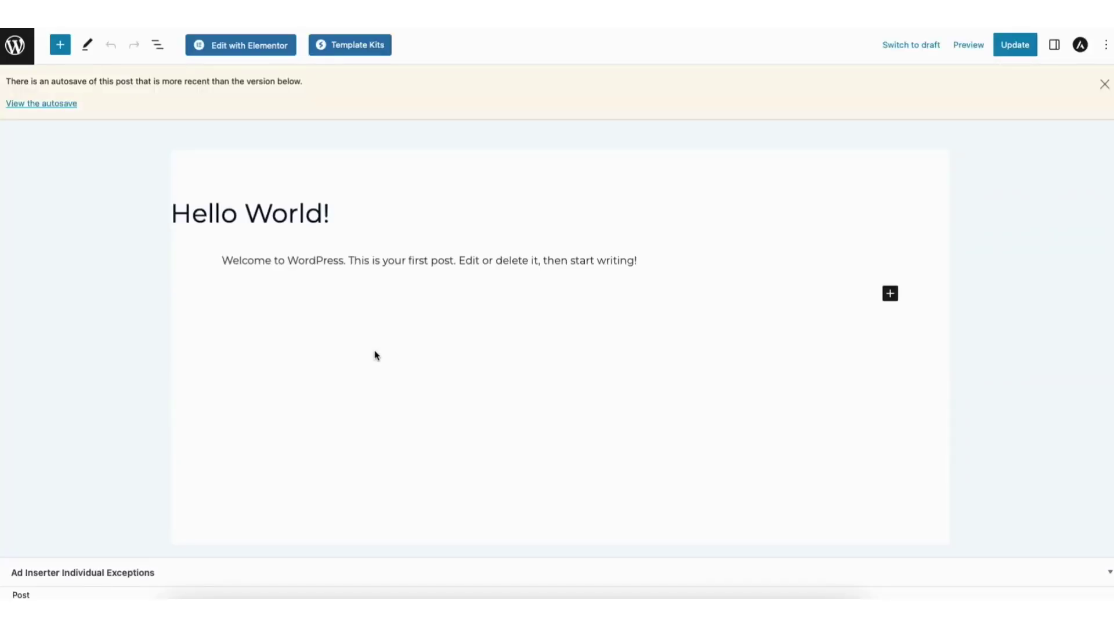
# - Select the words 'first post' in the welcome paragraph
pyautogui.click(409, 260)
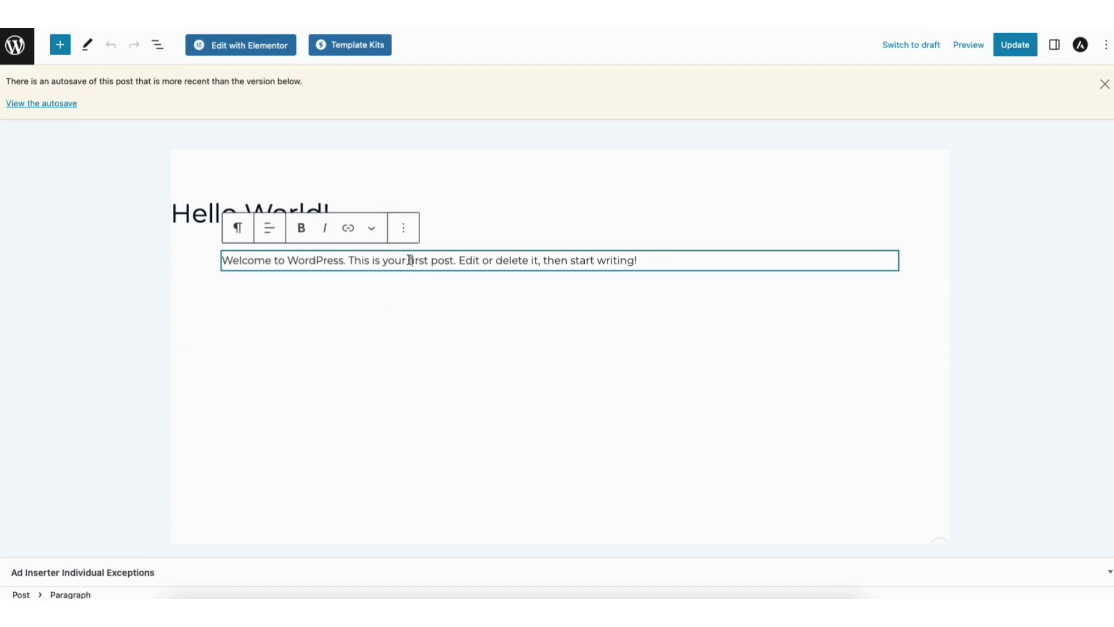
pyautogui.moveTo(409, 260); pyautogui.dragTo(424, 260)
pyautogui.click(425, 260)
pyautogui.moveTo(408, 260); pyautogui.dragTo(455, 260)
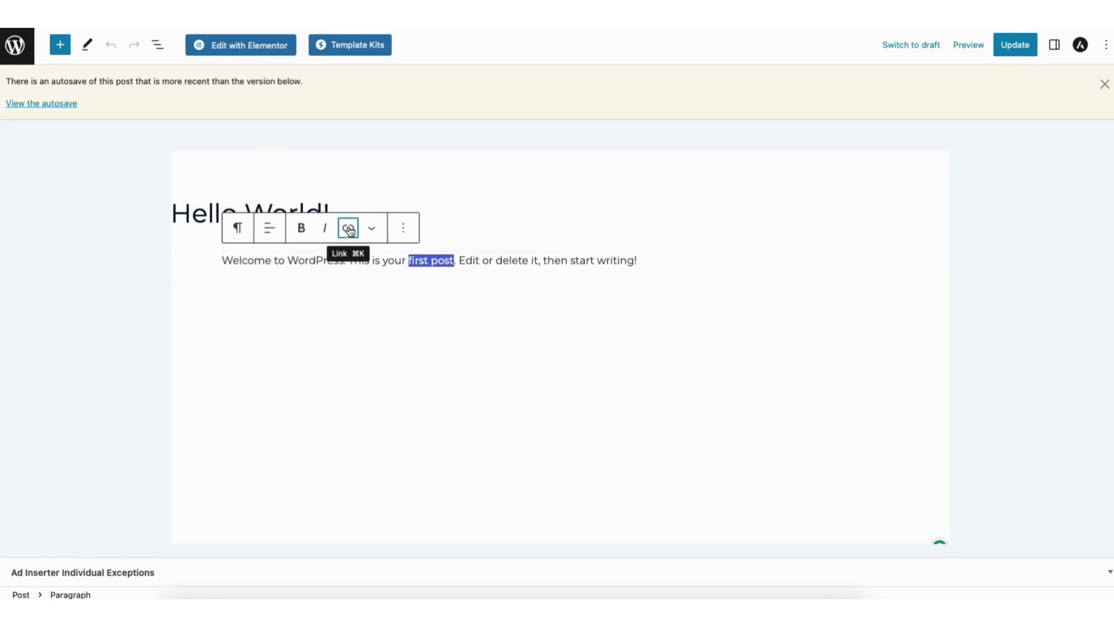
pyautogui.click(349, 231)
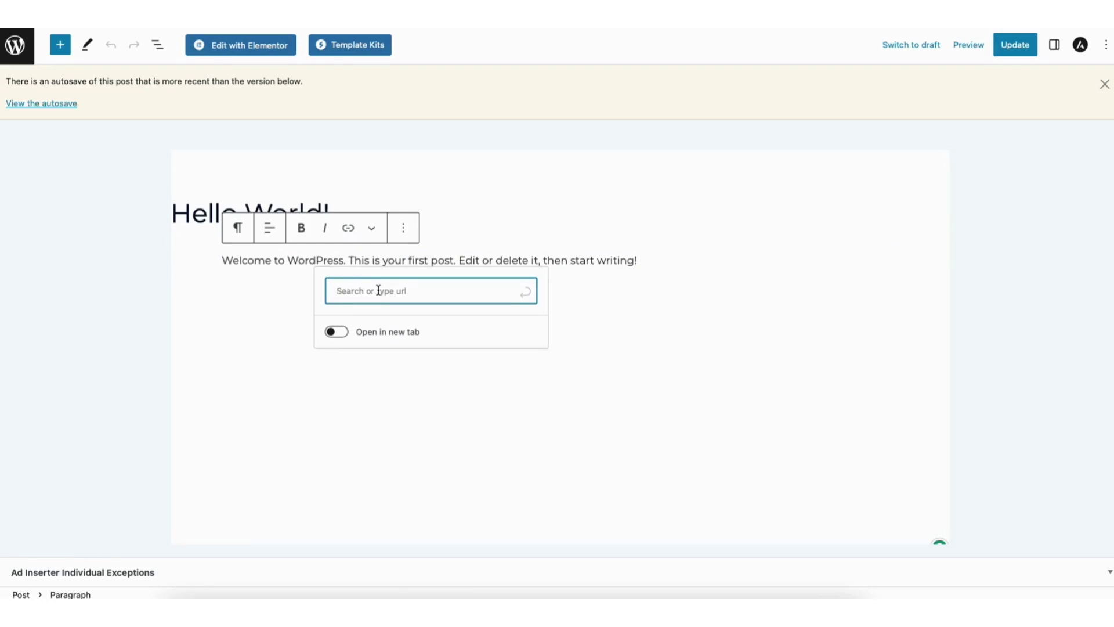
pyautogui.click(339, 336)
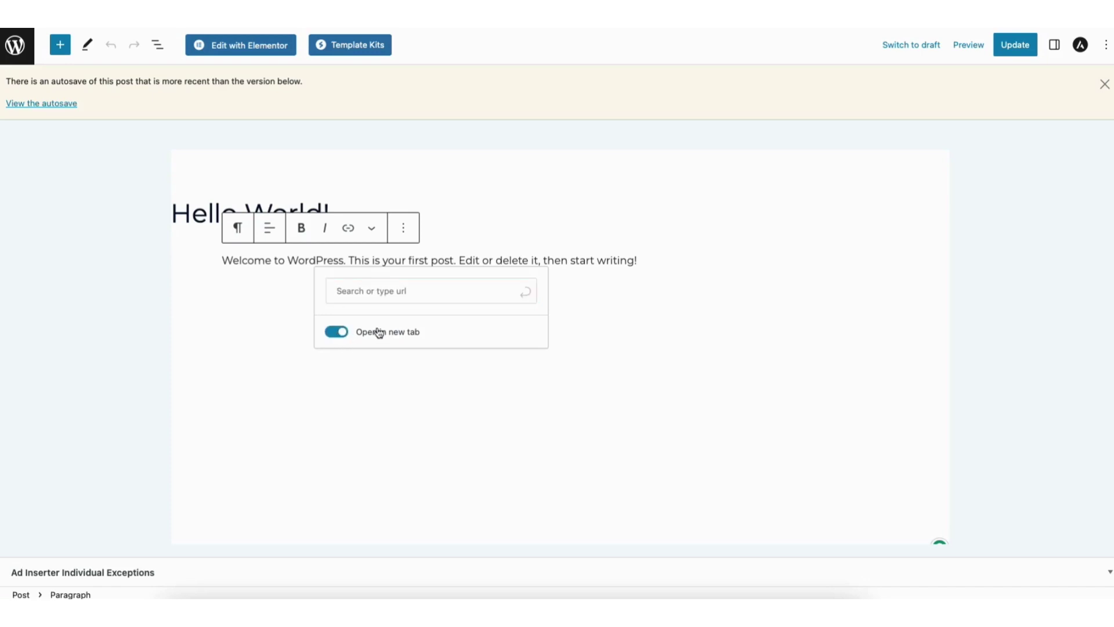
pyautogui.click(392, 291)
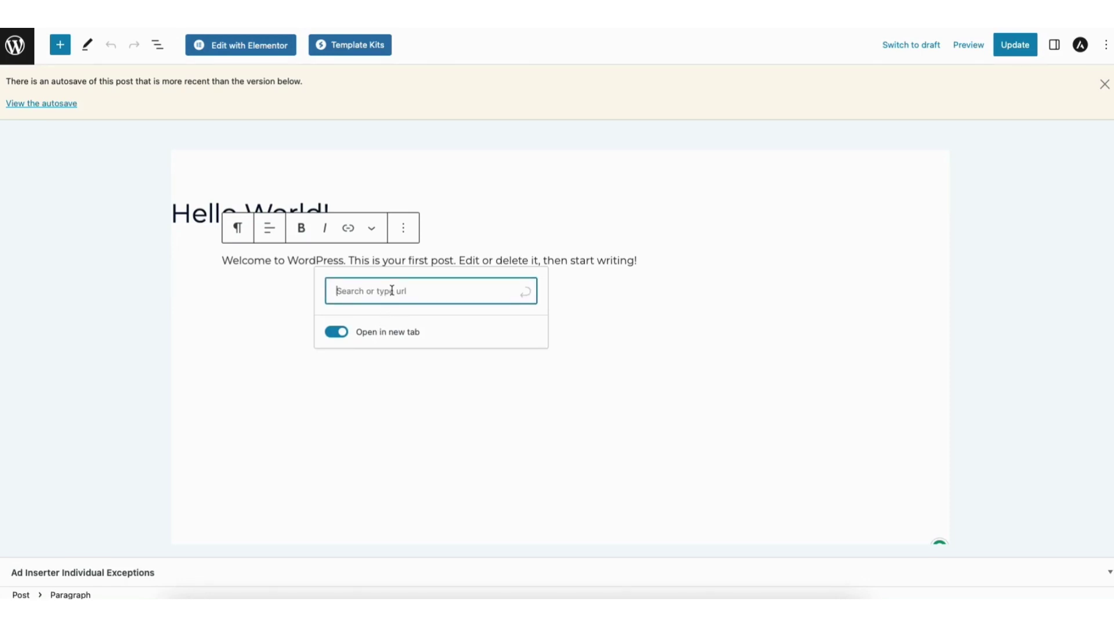
pyautogui.write('https://demowebsite12.online')
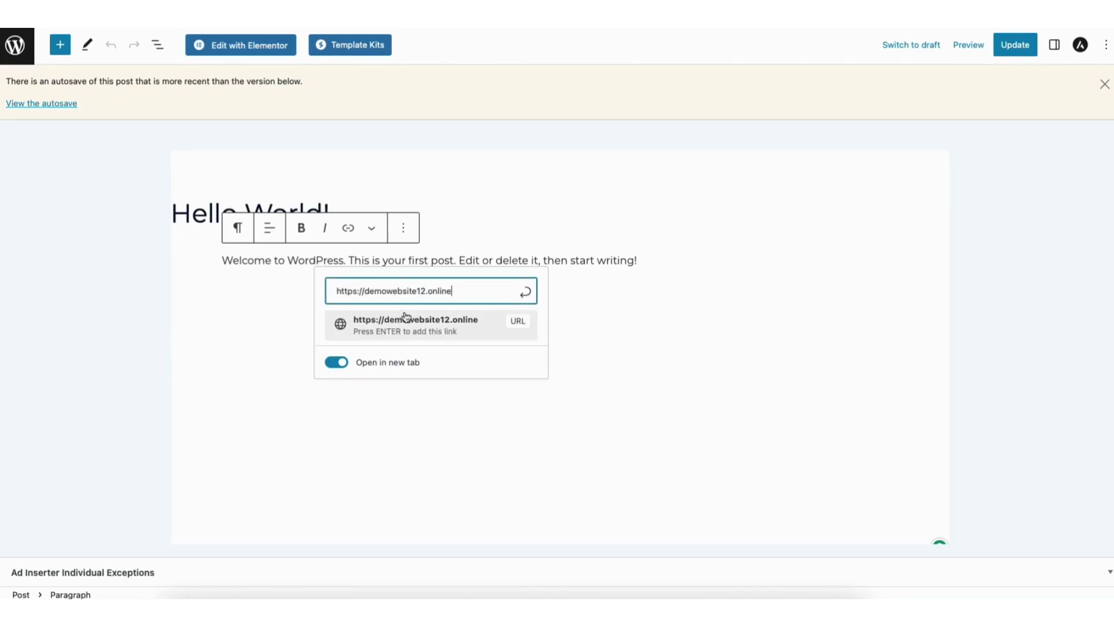
pyautogui.click(395, 318)
pyautogui.click(1016, 45)
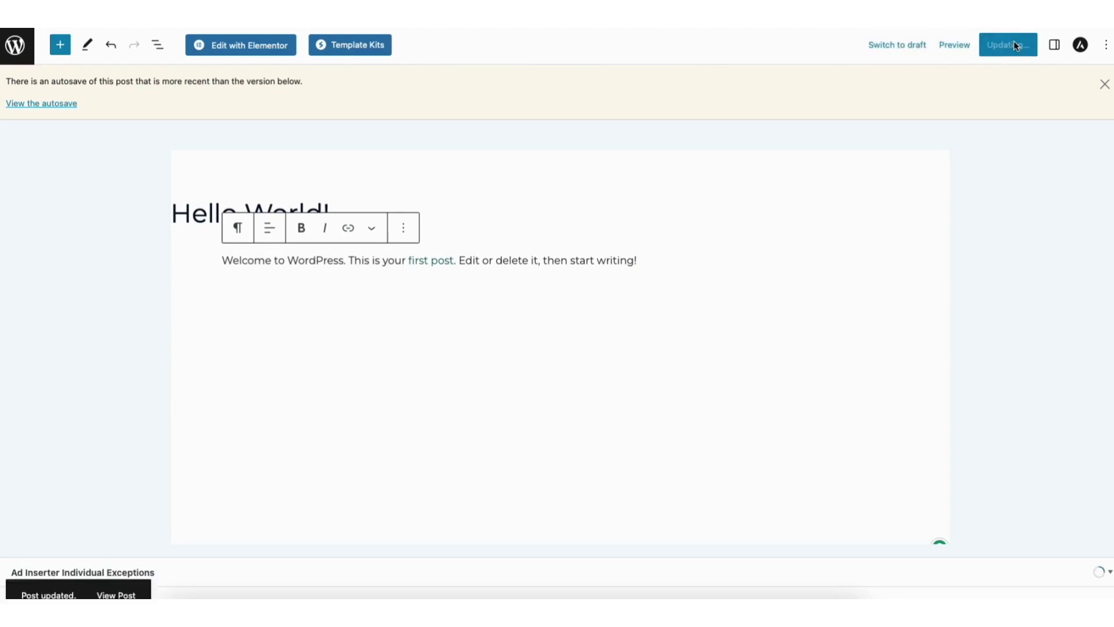
# - Preview the post in a new tab and follow the 'first post' link to test it
pyautogui.click(966, 48)
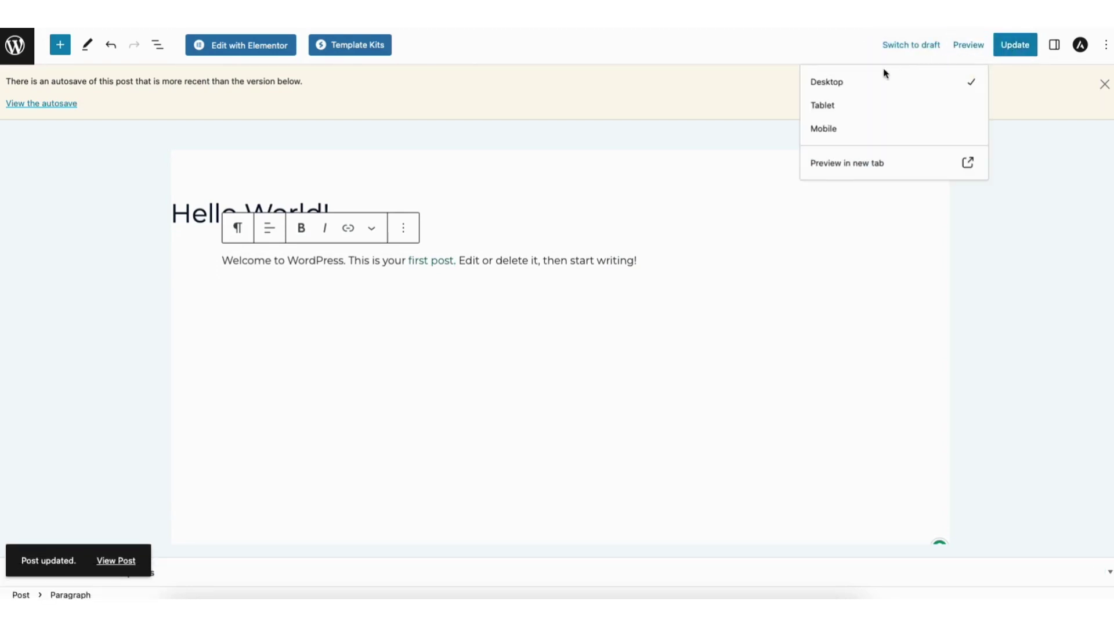
pyautogui.click(855, 163)
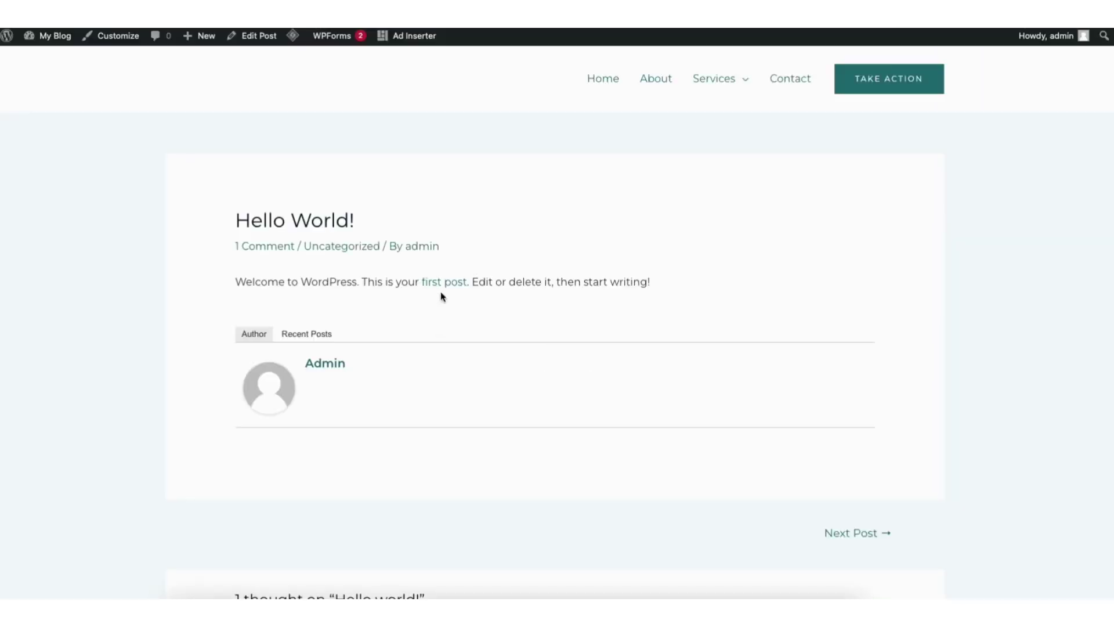
pyautogui.click(441, 284)
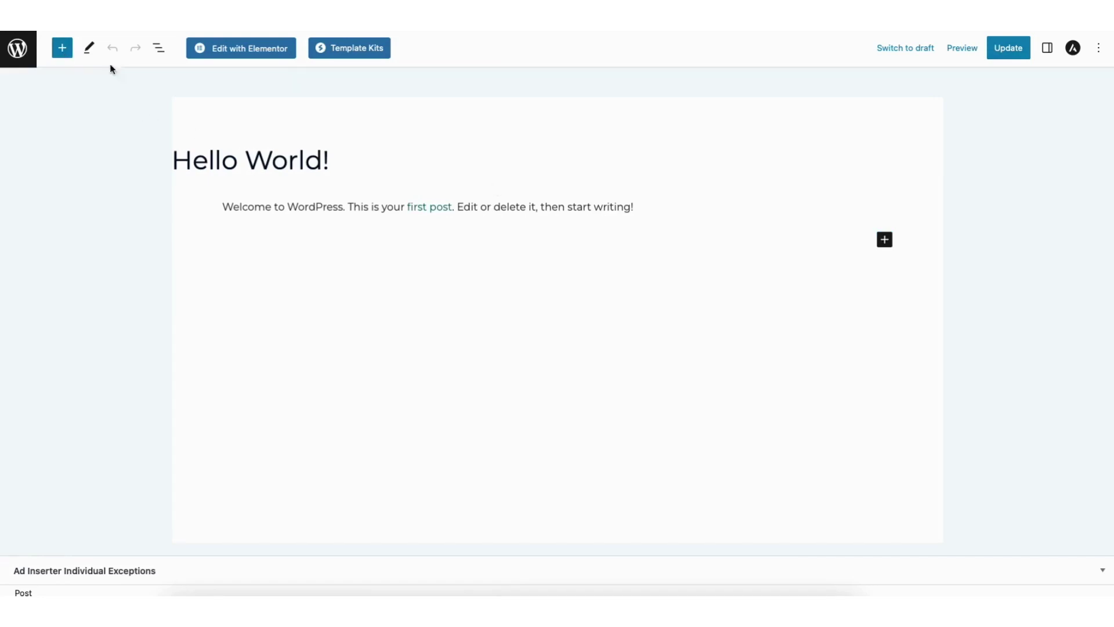
# - Insert a Custom HTML block below the welcome paragraph by searching the inserter for 'html'
pyautogui.click(885, 240)
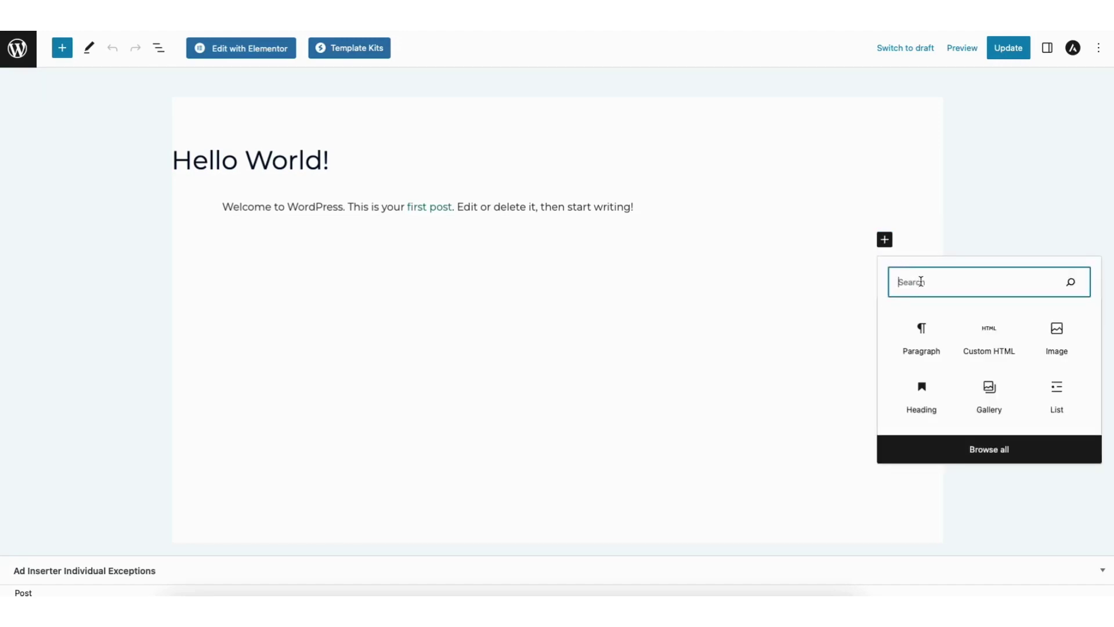
pyautogui.write('html')
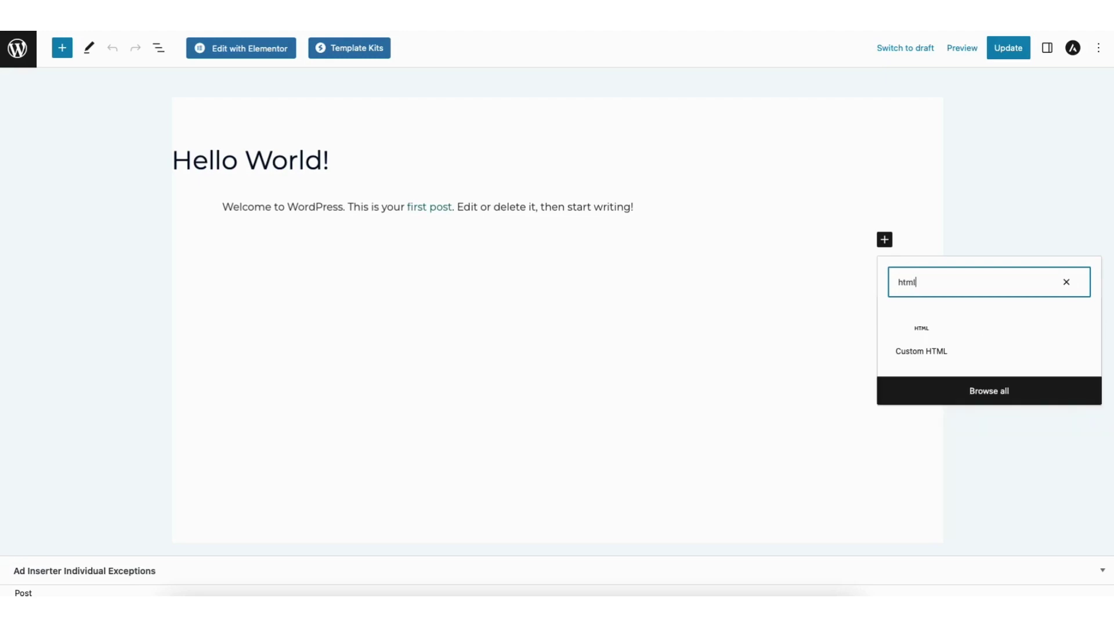
pyautogui.click(922, 341)
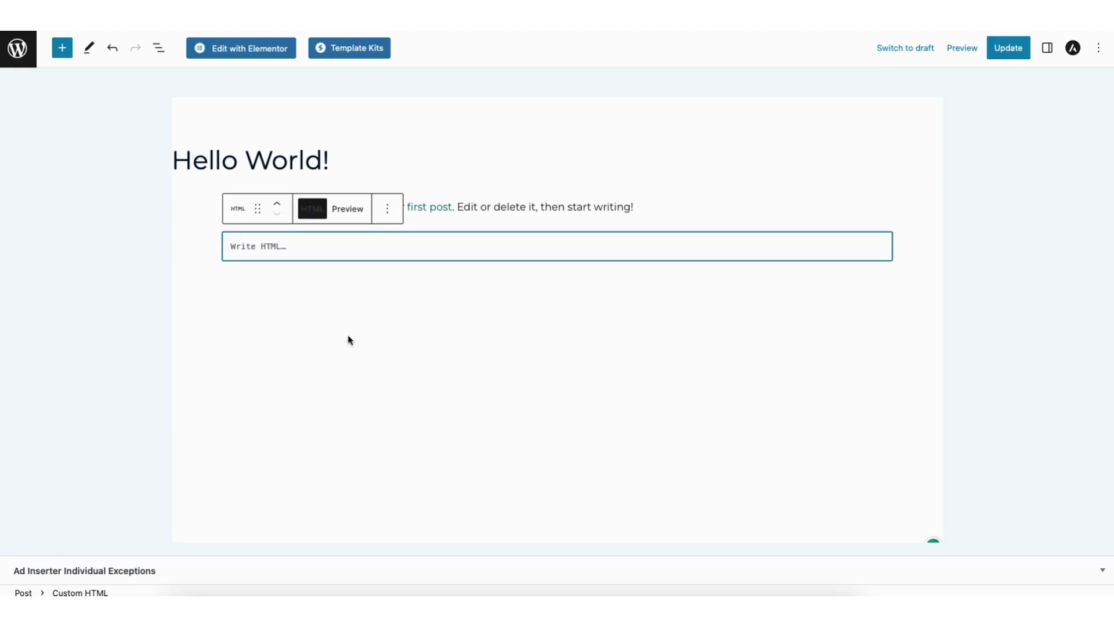
pyautogui.write('<a href="https://example.com" target="_blank">Link</a>')
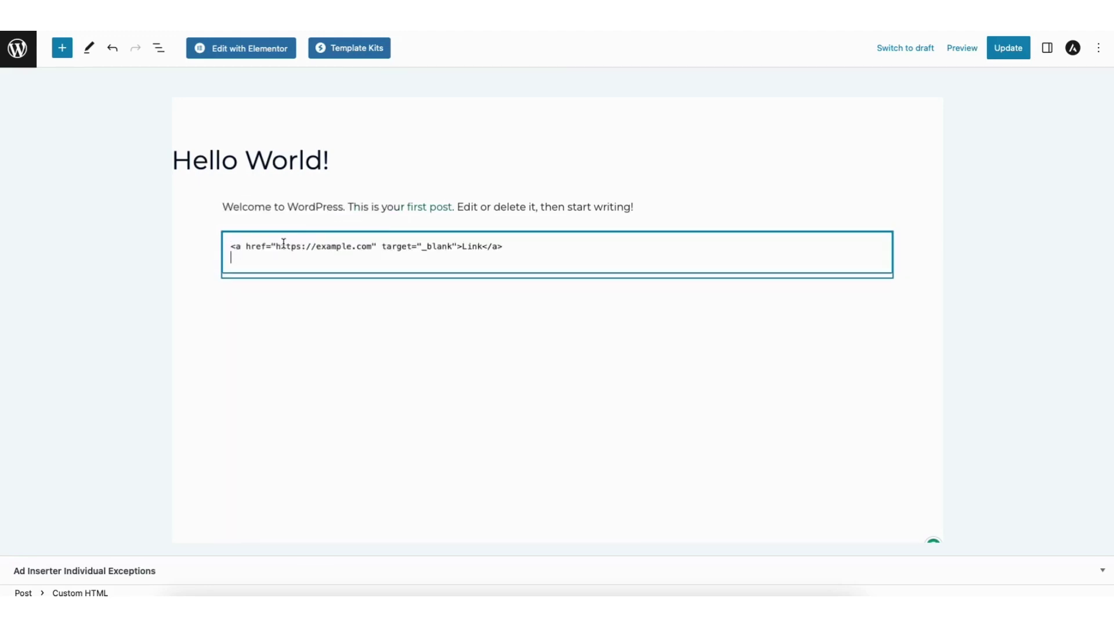
pyautogui.press('BackSpace')
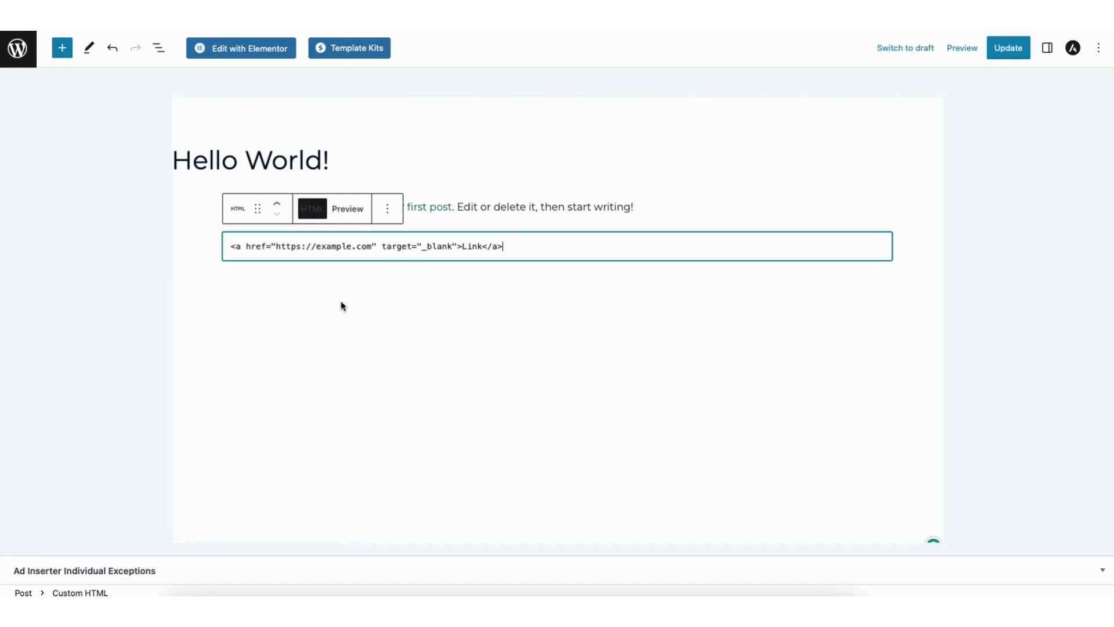
pyautogui.moveTo(277, 246); pyautogui.dragTo(370, 248)
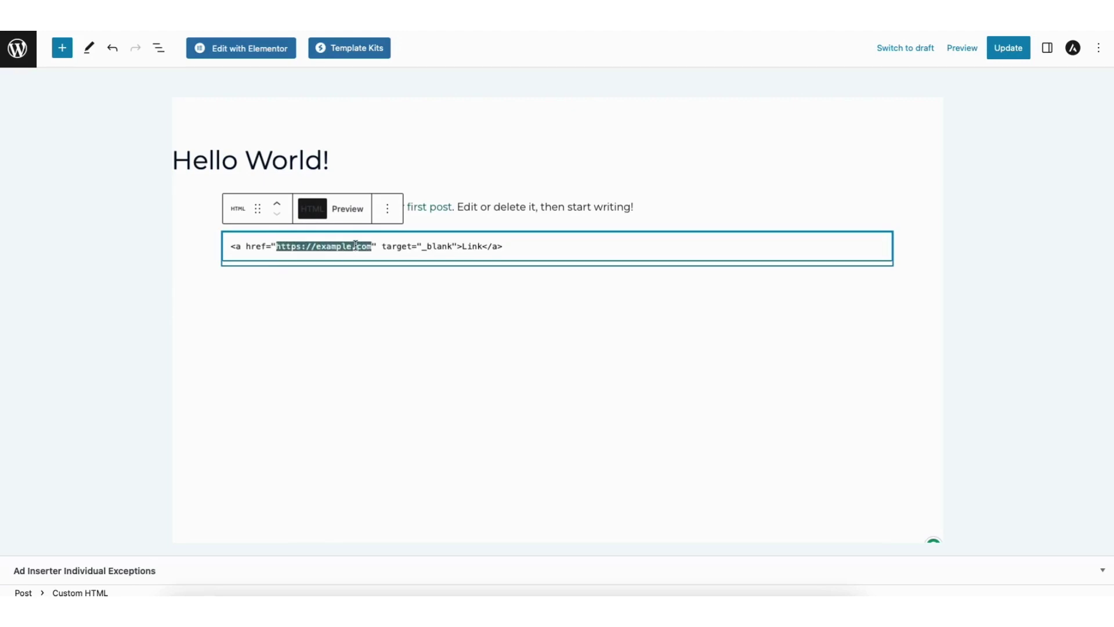
pyautogui.write('https://demowebsite12.onl')
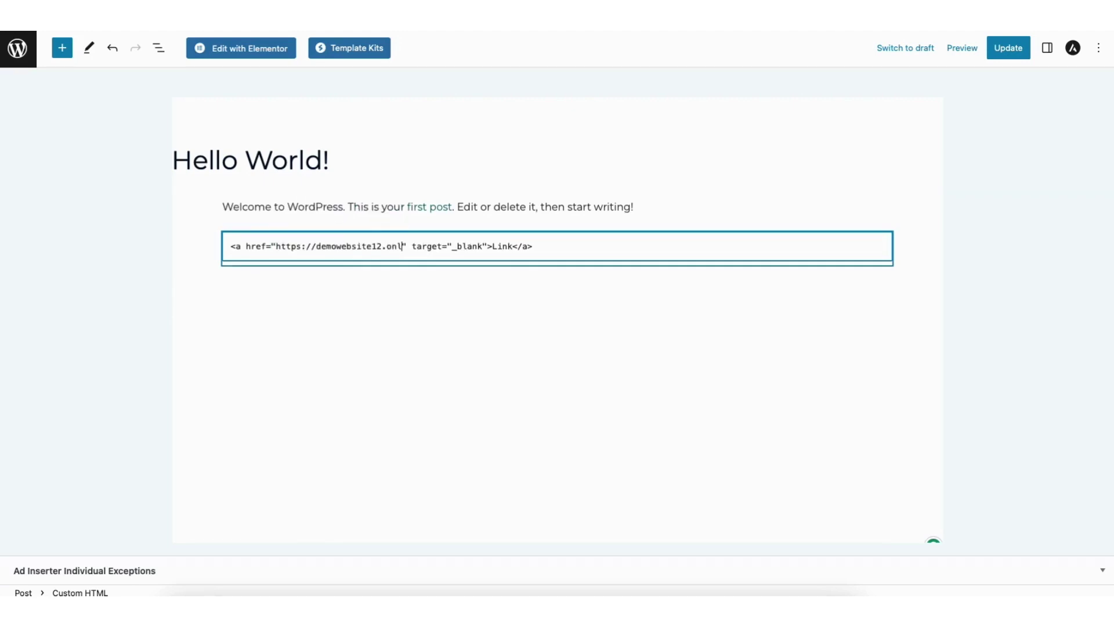
pyautogui.write('ine')
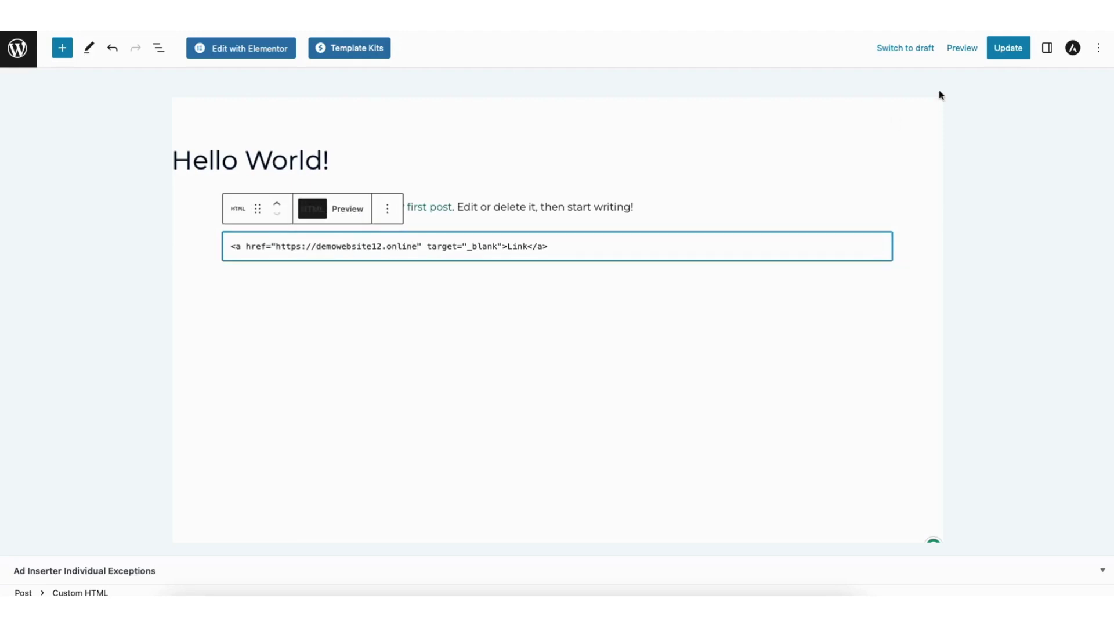
pyautogui.click(1005, 52)
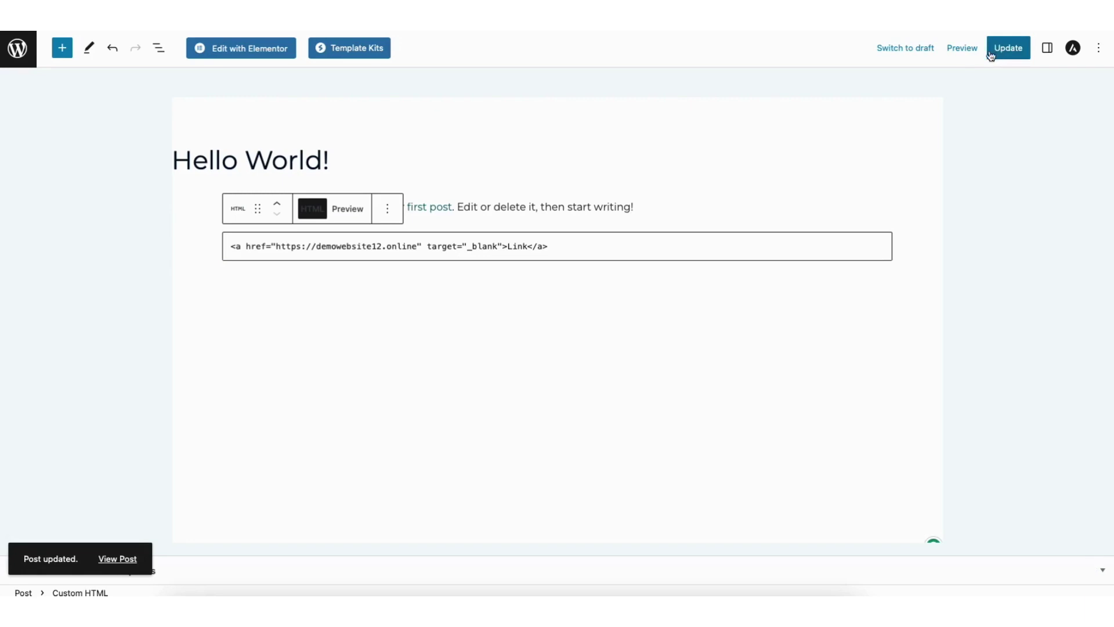
# - Preview the post in a new tab, test the custom HTML link, and go to the homepage
pyautogui.click(964, 51)
pyautogui.click(852, 168)
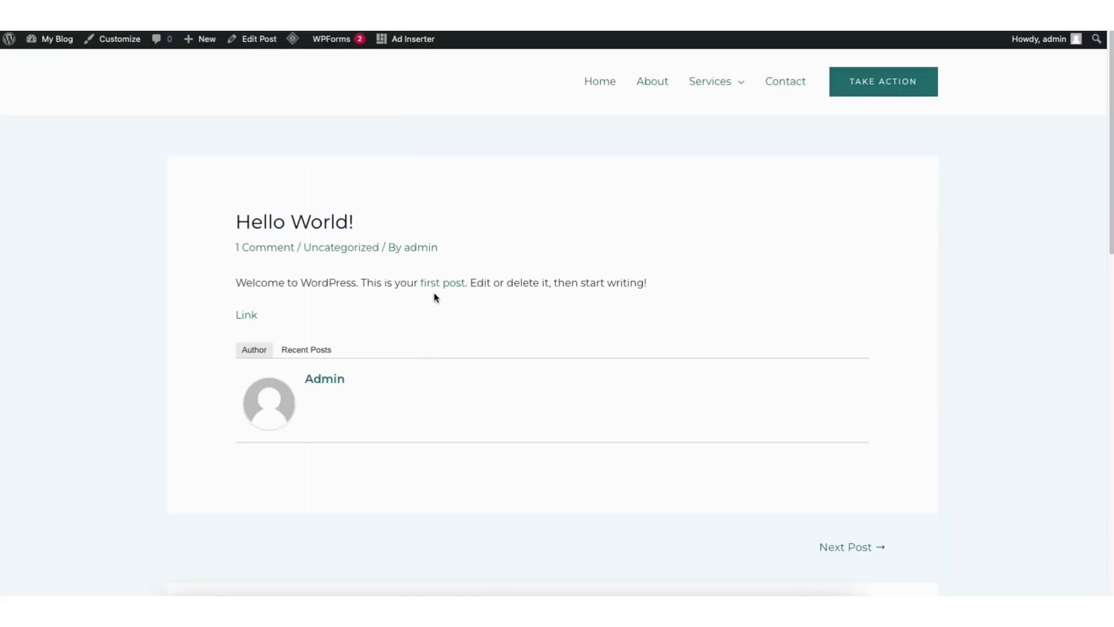
pyautogui.click(435, 284)
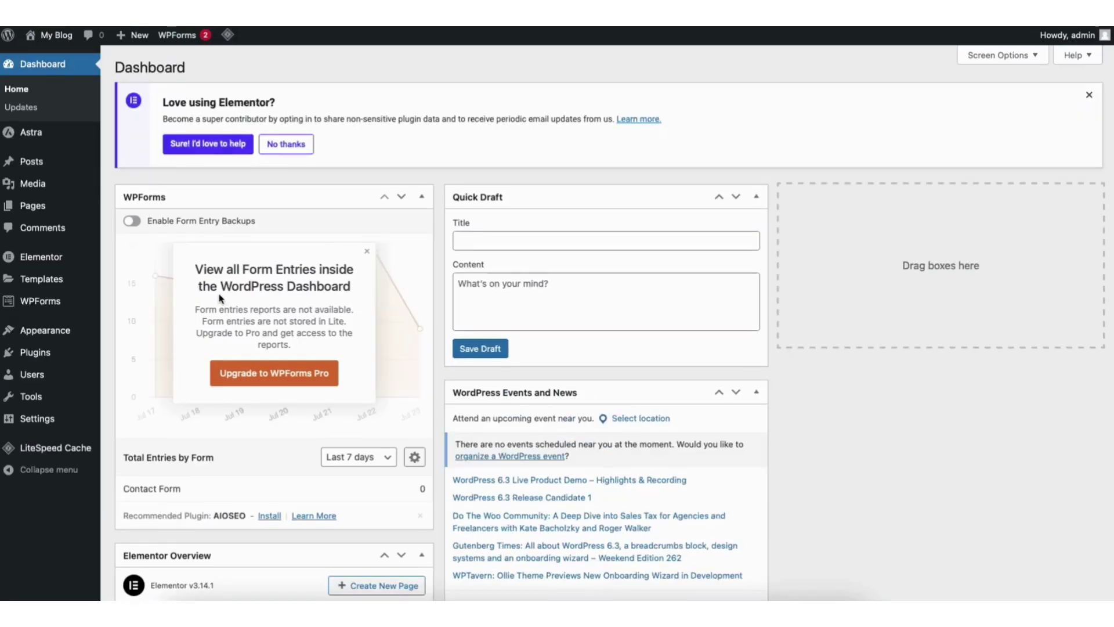
pyautogui.moveTo(35, 353)
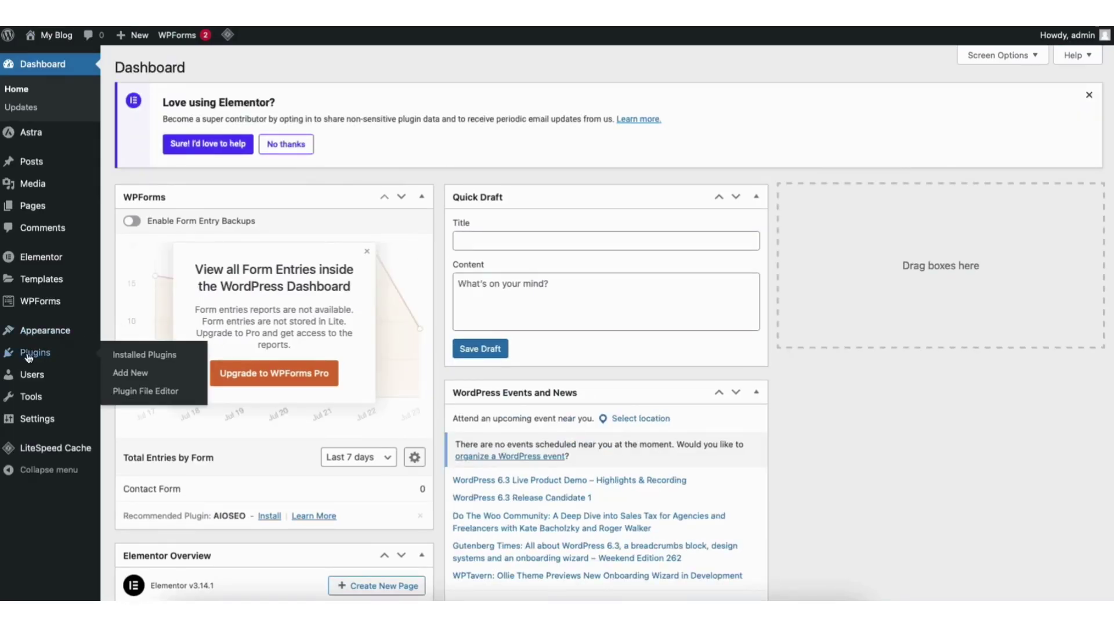
# - Search the plugin directory for 'external links', then install and activate the External Links plugin
pyautogui.click(138, 374)
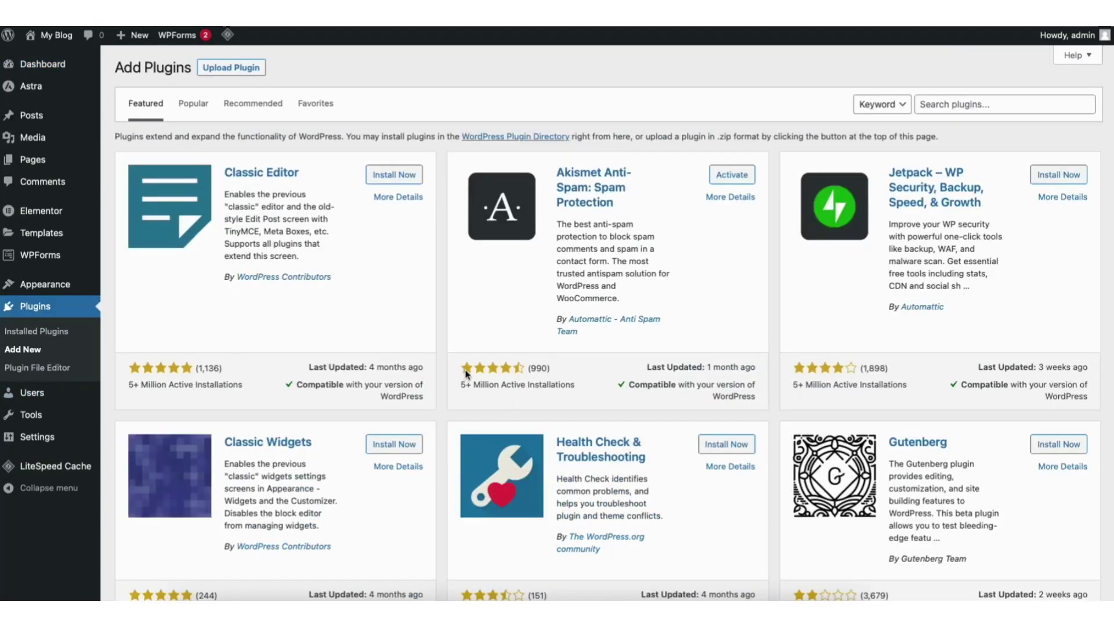
pyautogui.click(957, 105)
pyautogui.write('exte')
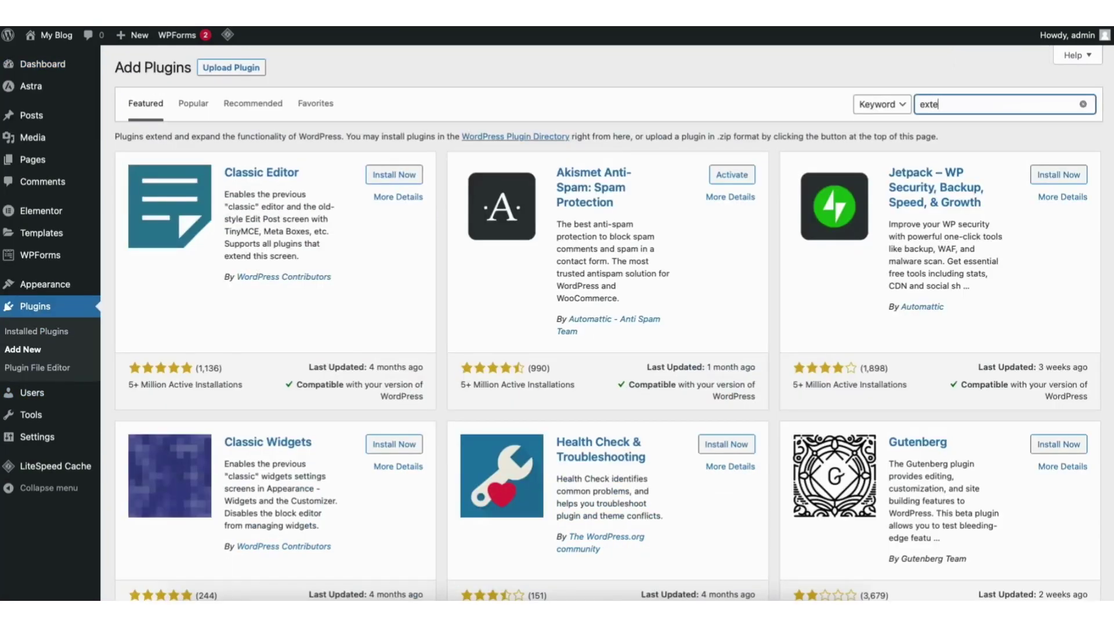
pyautogui.write('rnal links')
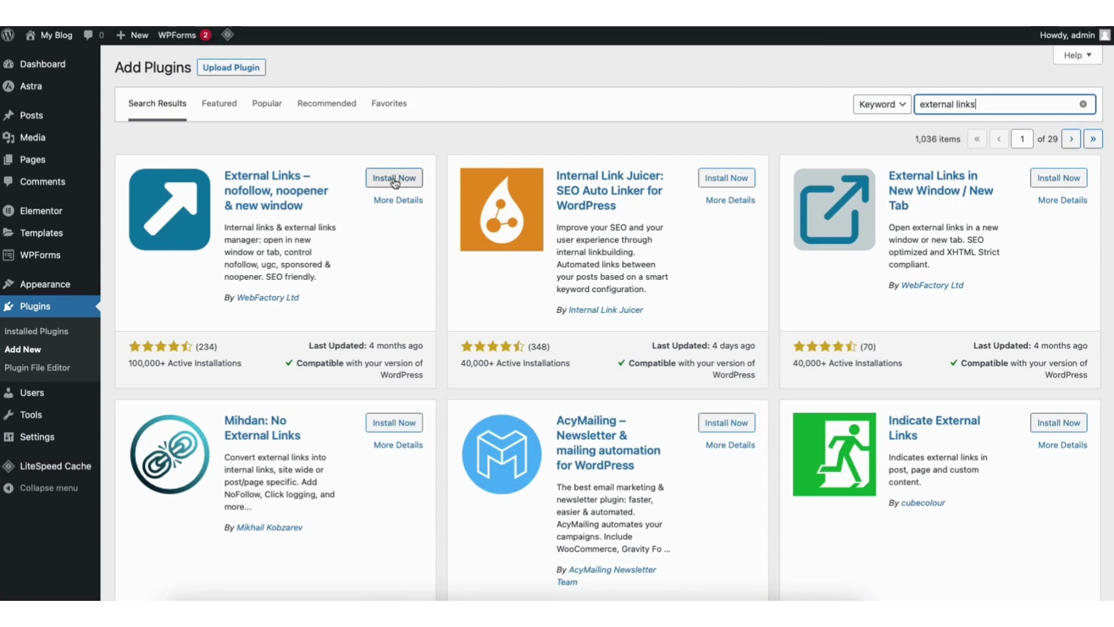
pyautogui.click(394, 178)
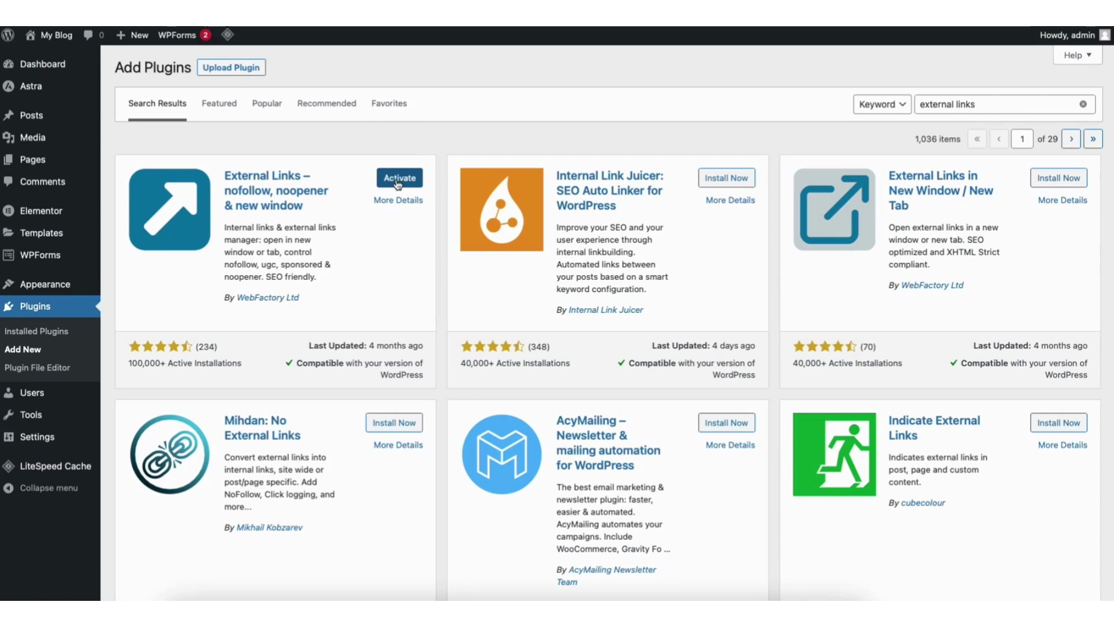
pyautogui.click(398, 181)
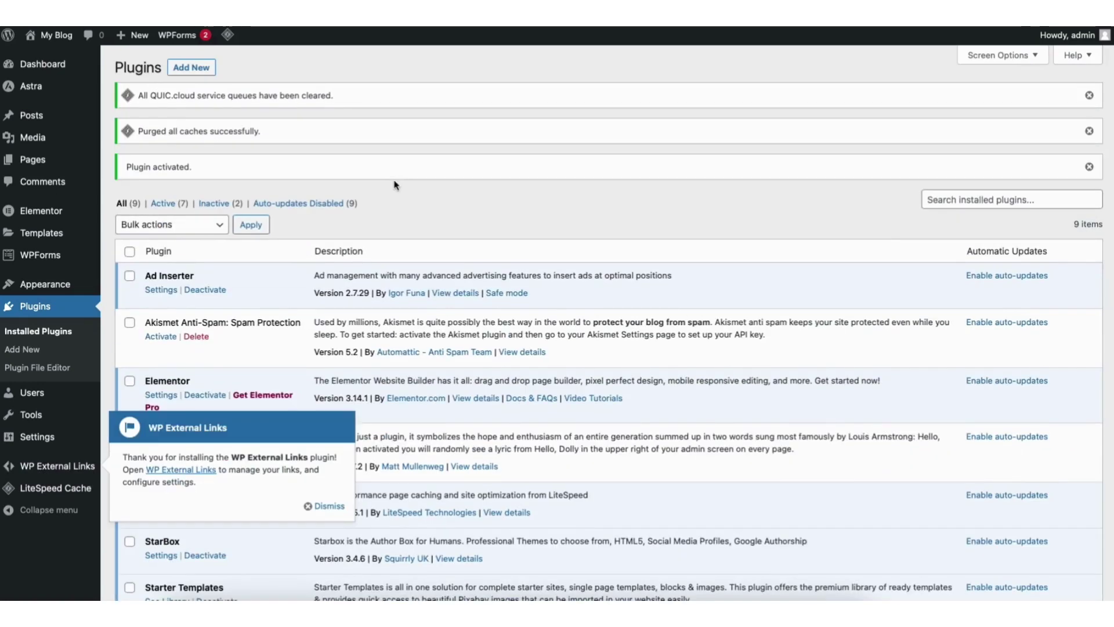
# - Dismiss the WP External Links welcome note and open its settings from the sidebar
pyautogui.click(329, 506)
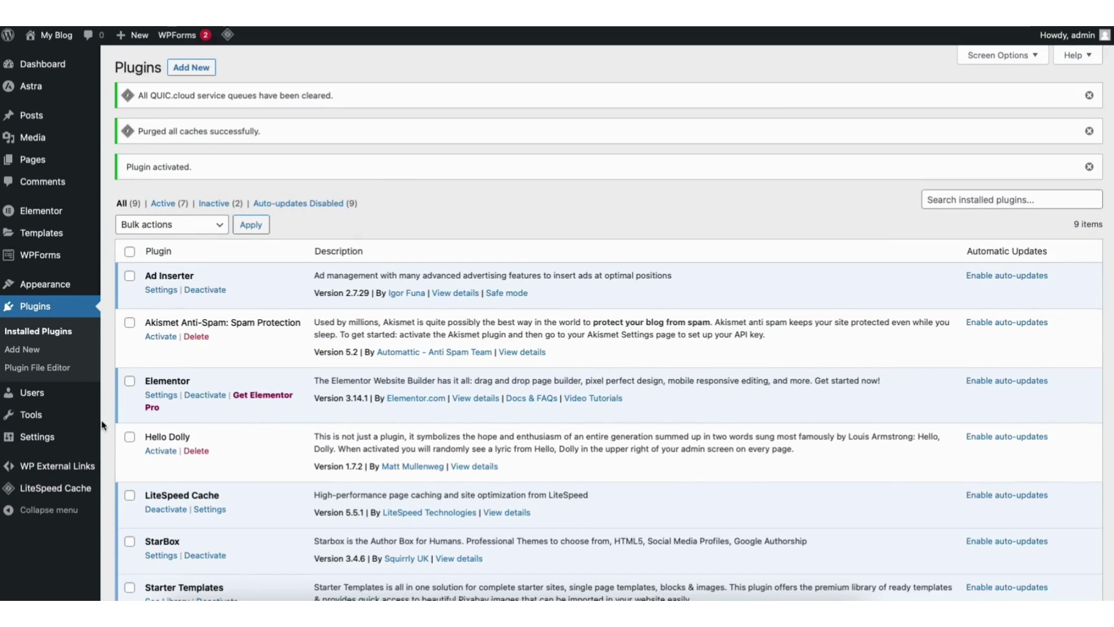
pyautogui.click(54, 471)
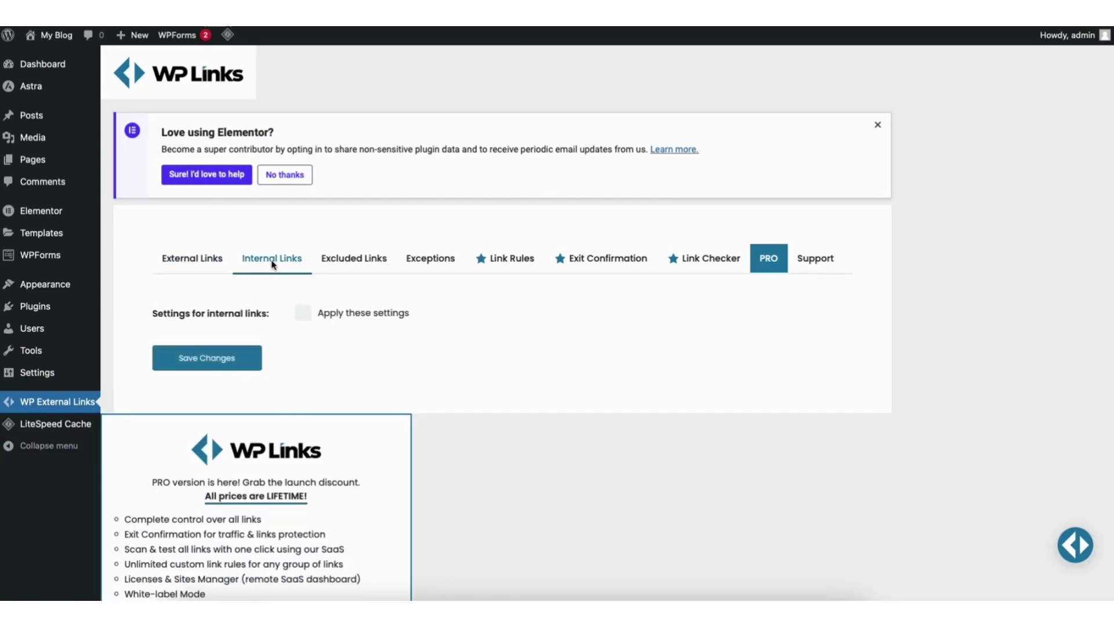
# - Tick 'Apply these settings' on the Internal Links tab and save the changes
pyautogui.click(303, 313)
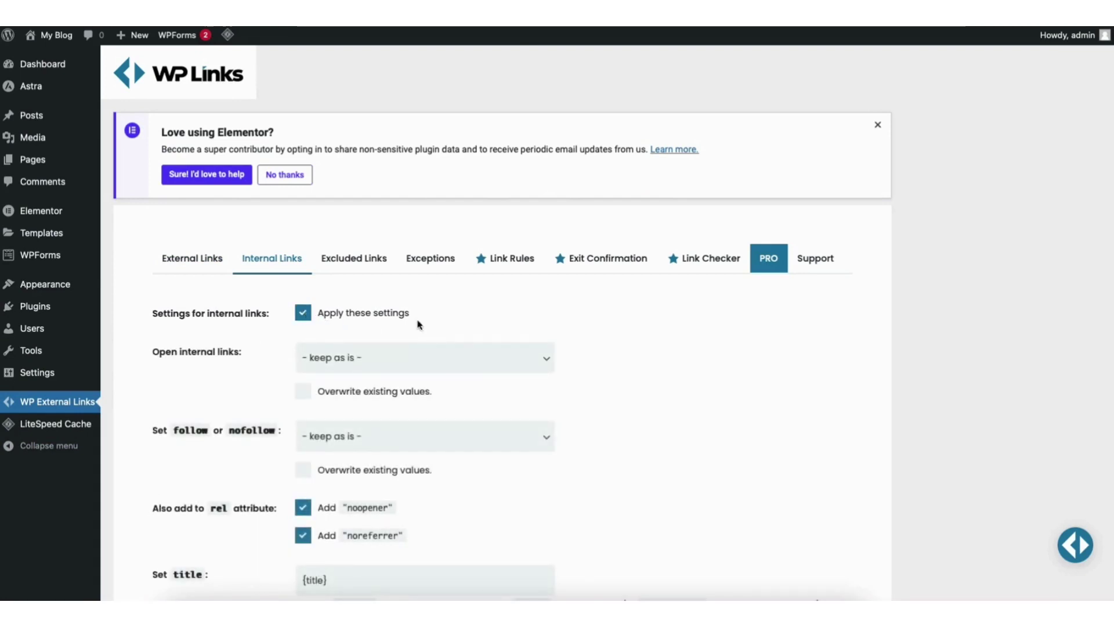
pyautogui.scroll(-4, 222, 356)
pyautogui.scroll(-4, 222, 356)
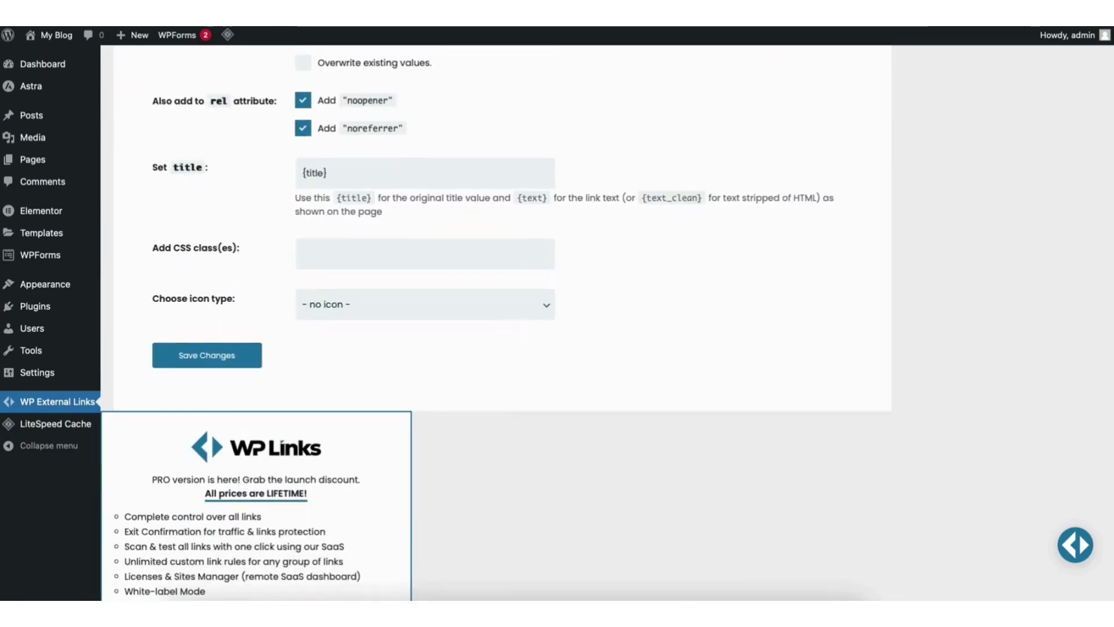
pyautogui.click(221, 356)
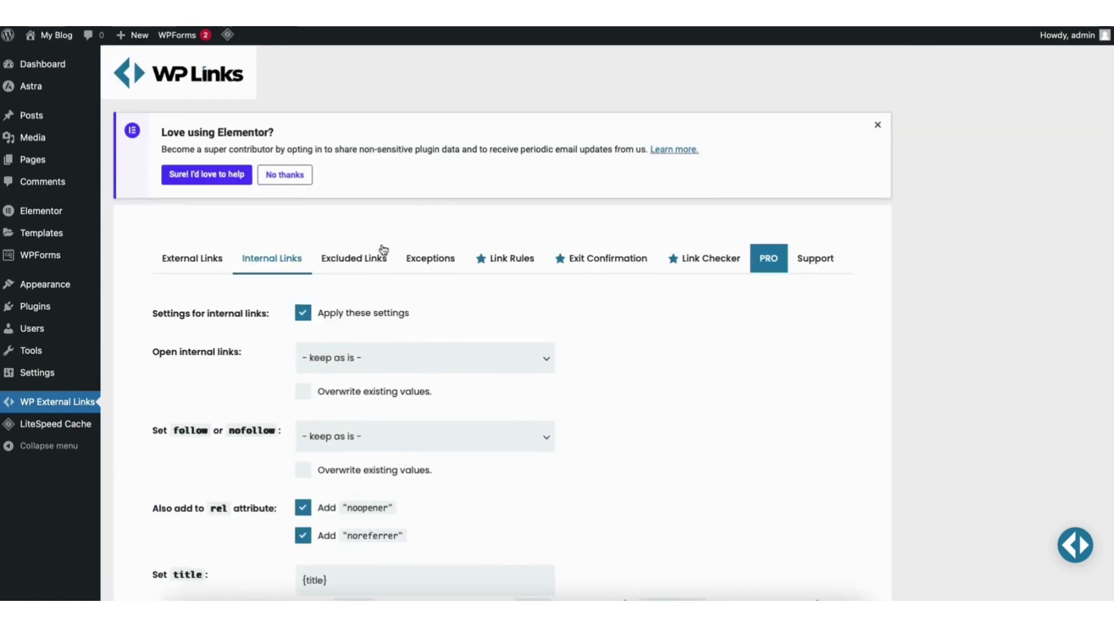
# - Switch WP External Links to its Exceptions settings, applied to all page contents
pyautogui.click(422, 263)
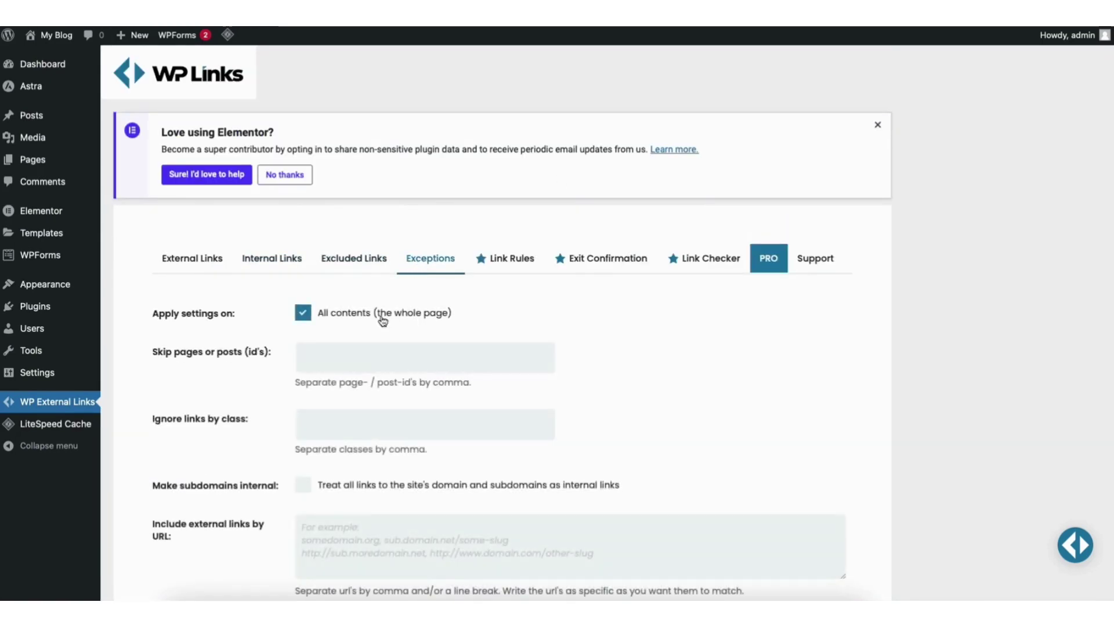